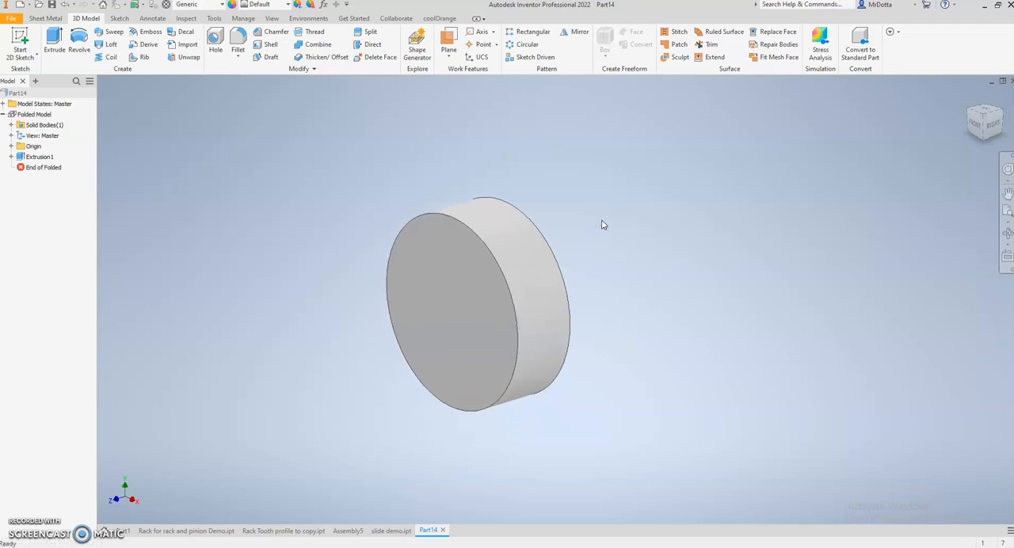
click(499, 251)
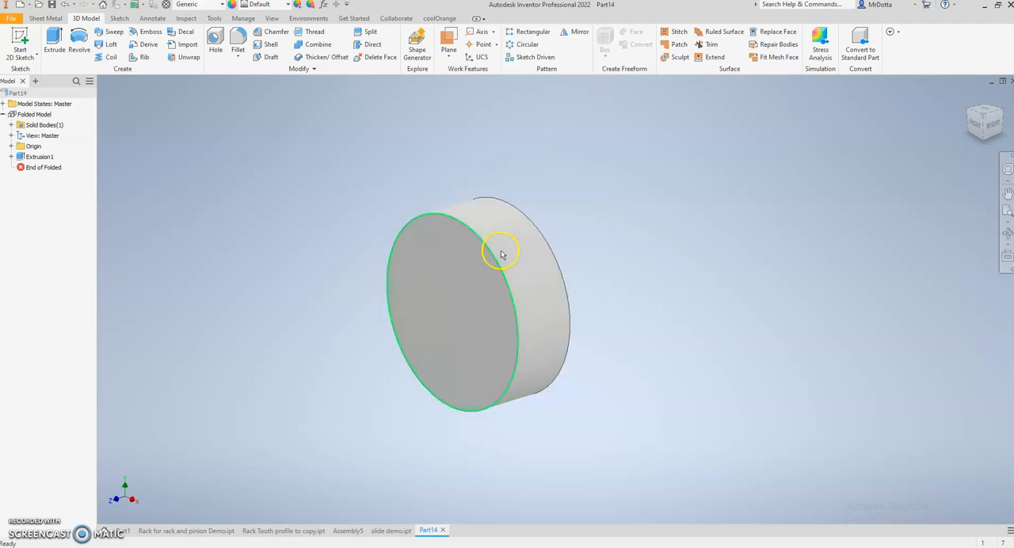
click(480, 296)
click(349, 304)
Create a new assembly document alongside the open cylinder part
click(12, 19)
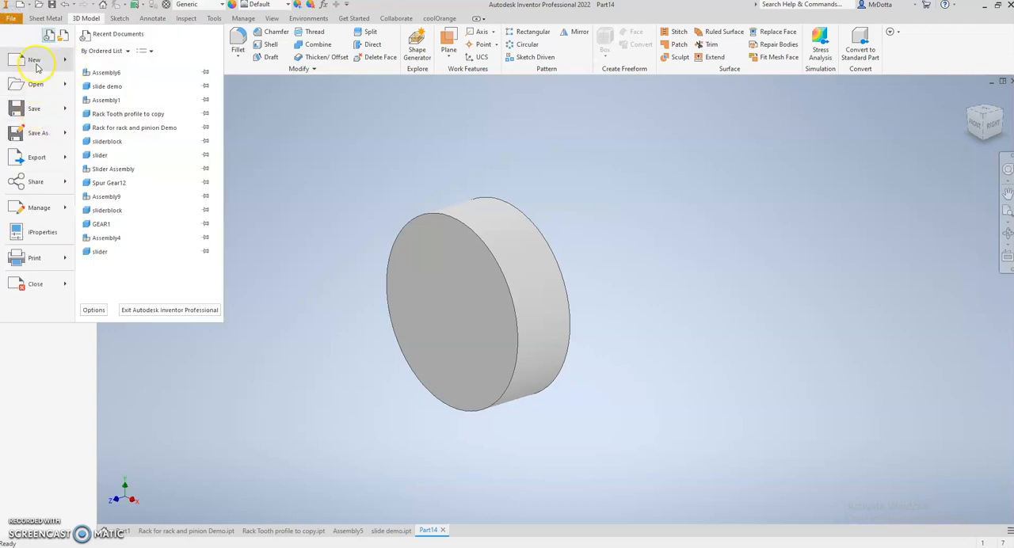
mouse_move(38, 63)
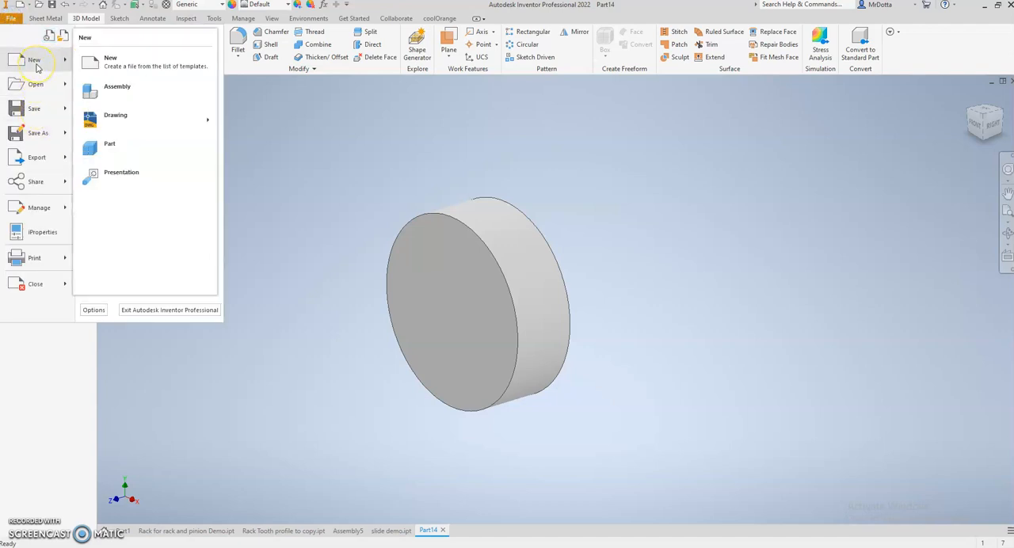
click(117, 87)
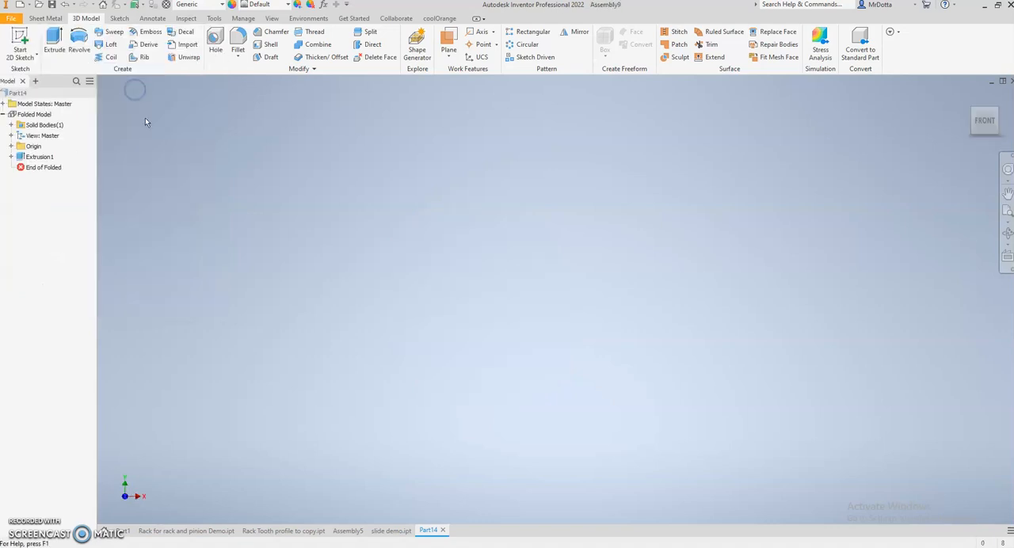
click(427, 530)
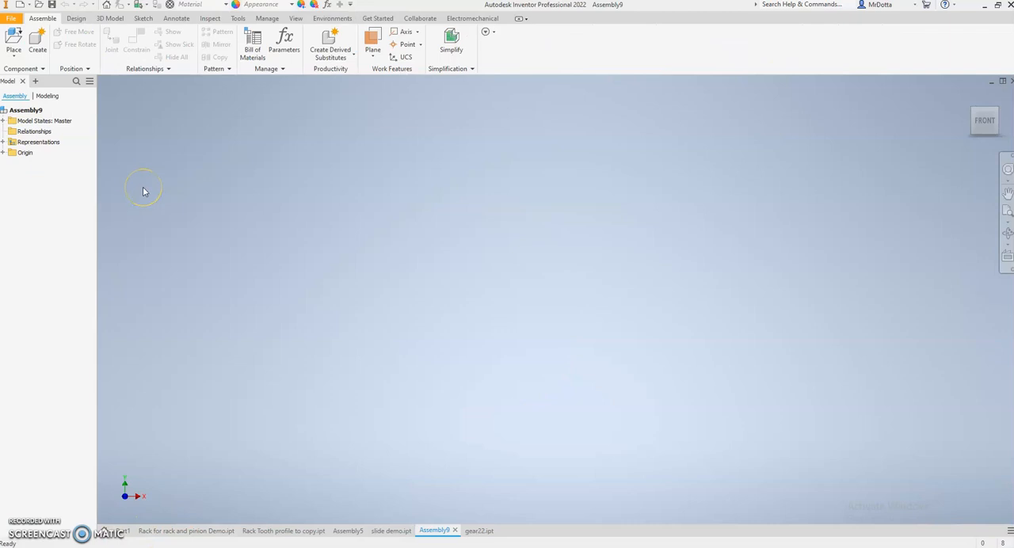
Place one instance of the gear22 part from the Desktop folder into the new assembly
click(13, 44)
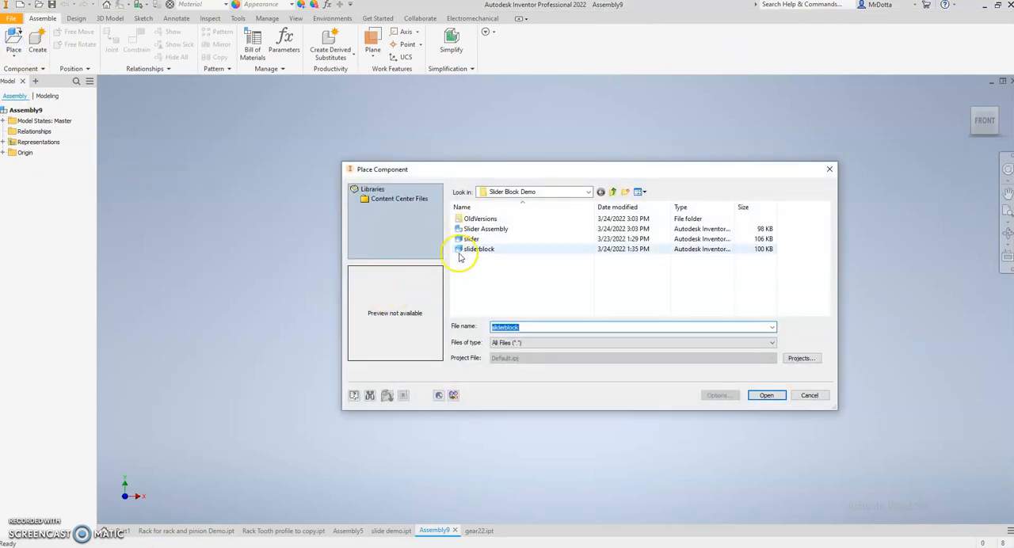
click(538, 191)
click(499, 210)
scroll(607, 261, down, 3)
scroll(607, 262, down, 10)
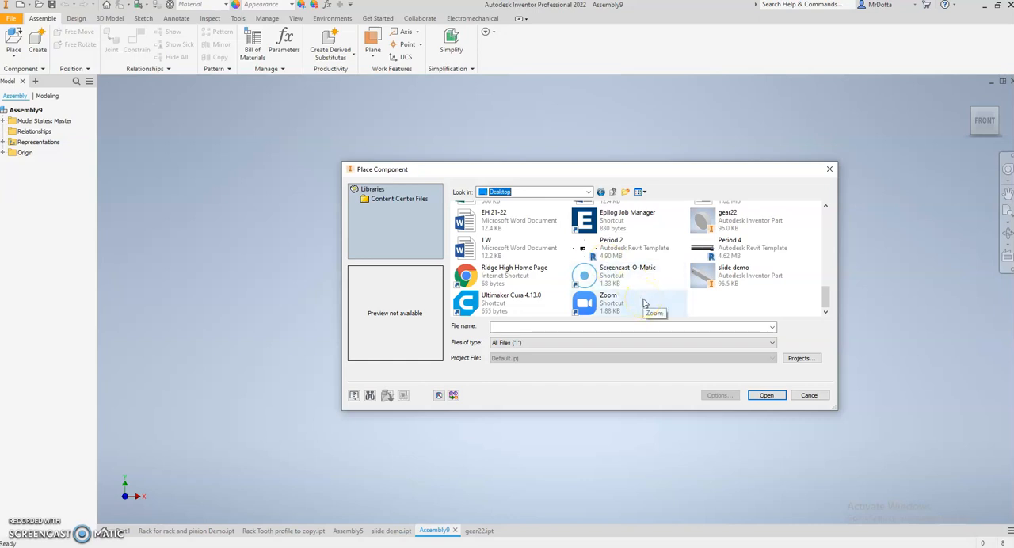
double_click(717, 221)
scroll(435, 274, down, 5)
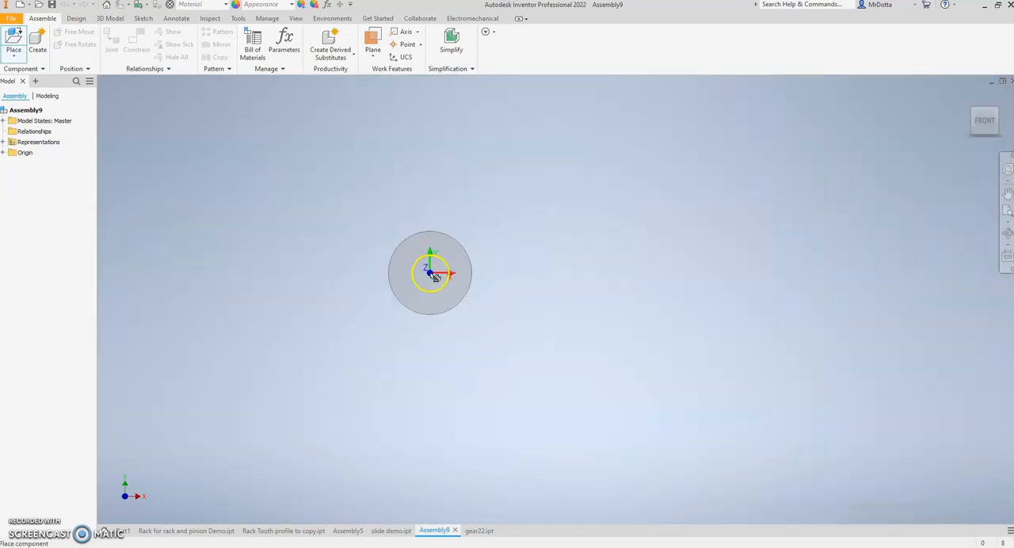
click(435, 274)
key(Escape)
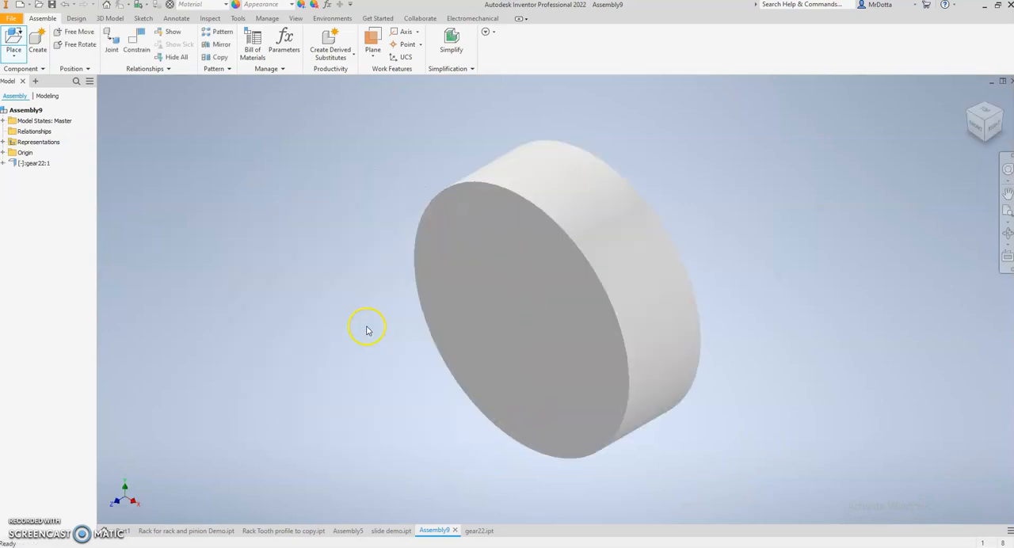
scroll(366, 327, down, 5)
drag(385, 296, 425, 270)
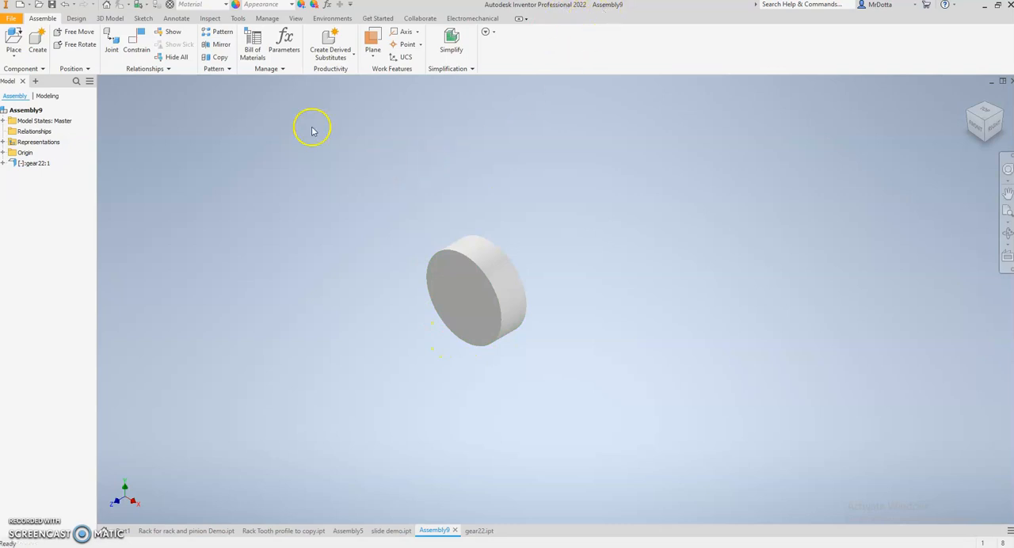
Start the Spur Gear generator and save the assembly on the Desktop as Assembly9 when required
click(77, 18)
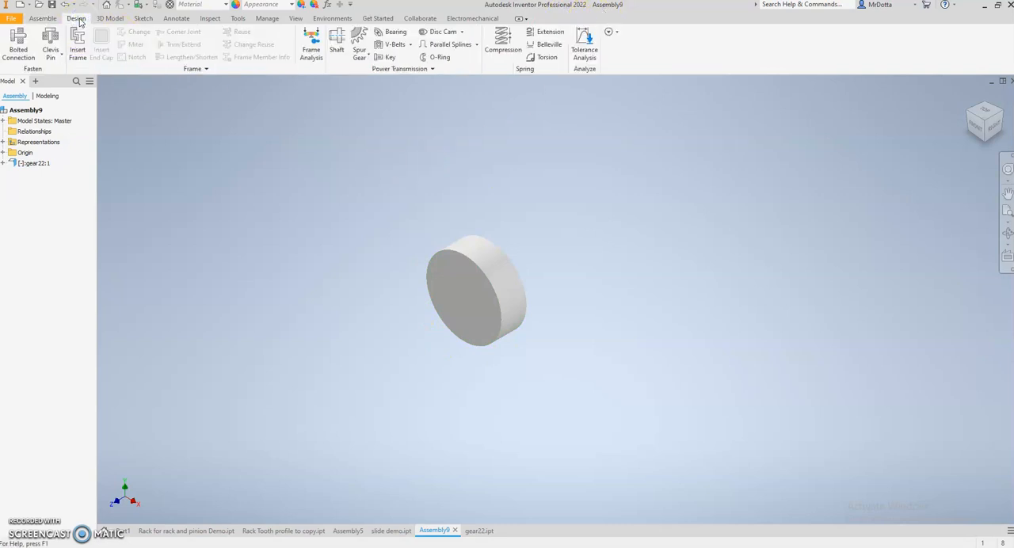
click(358, 36)
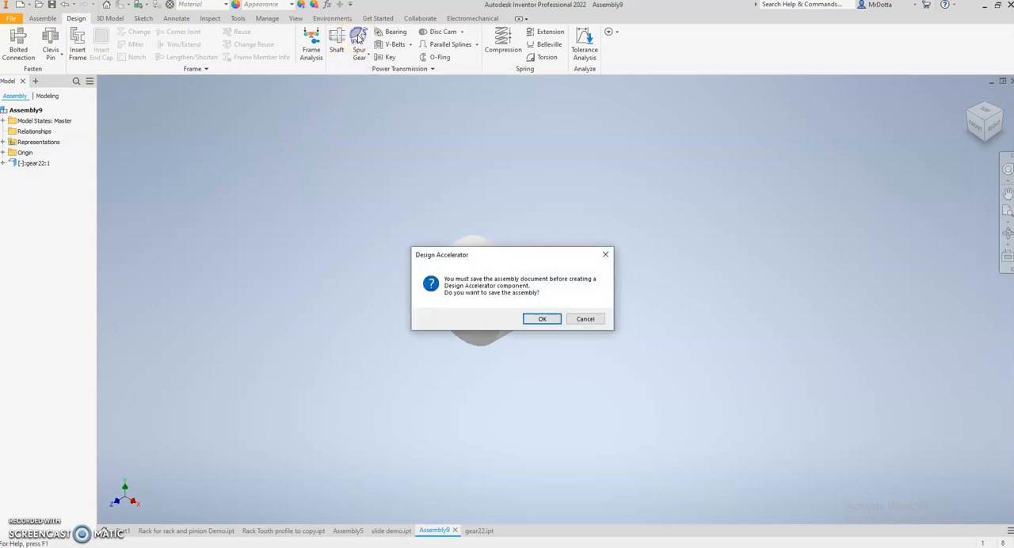
click(538, 320)
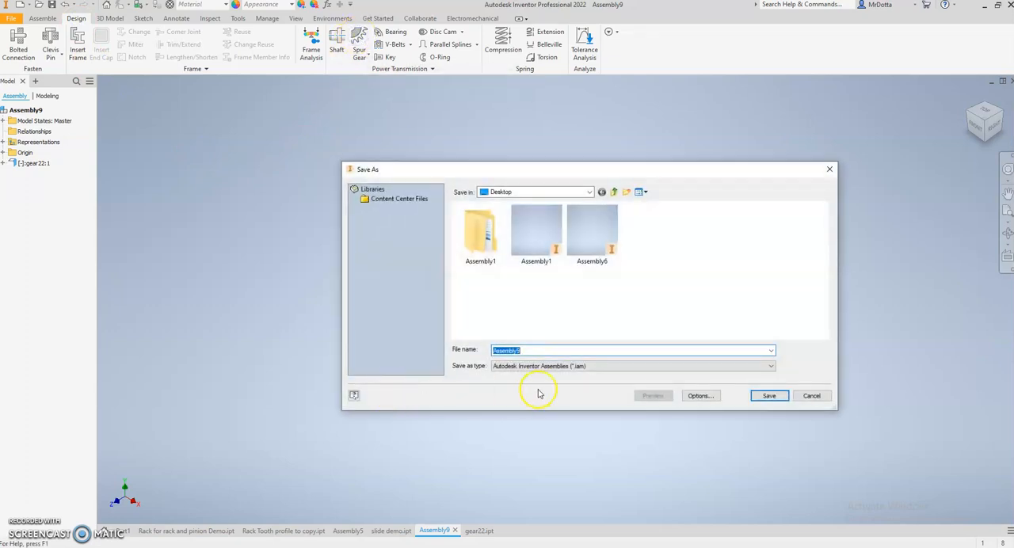
click(768, 395)
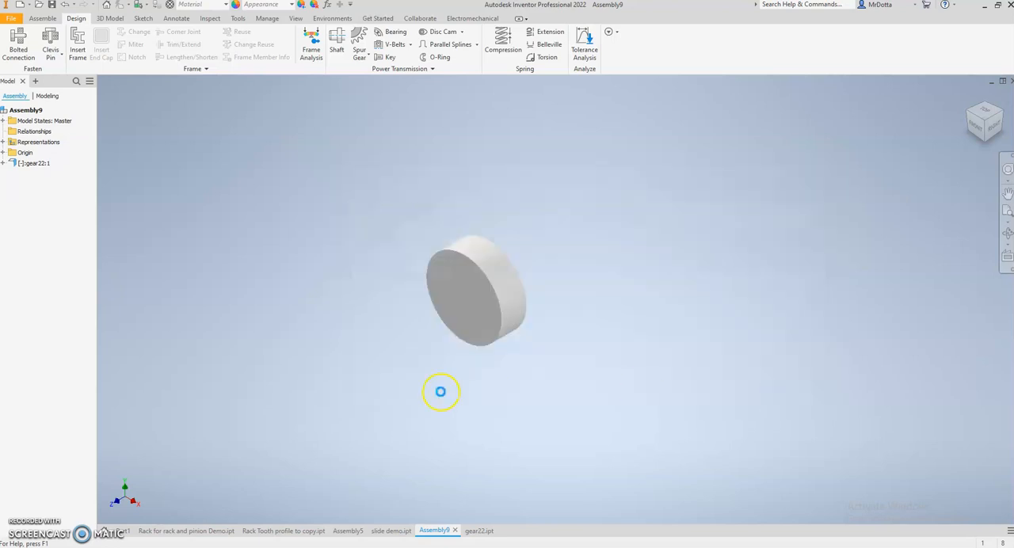
drag(575, 130, 663, 118)
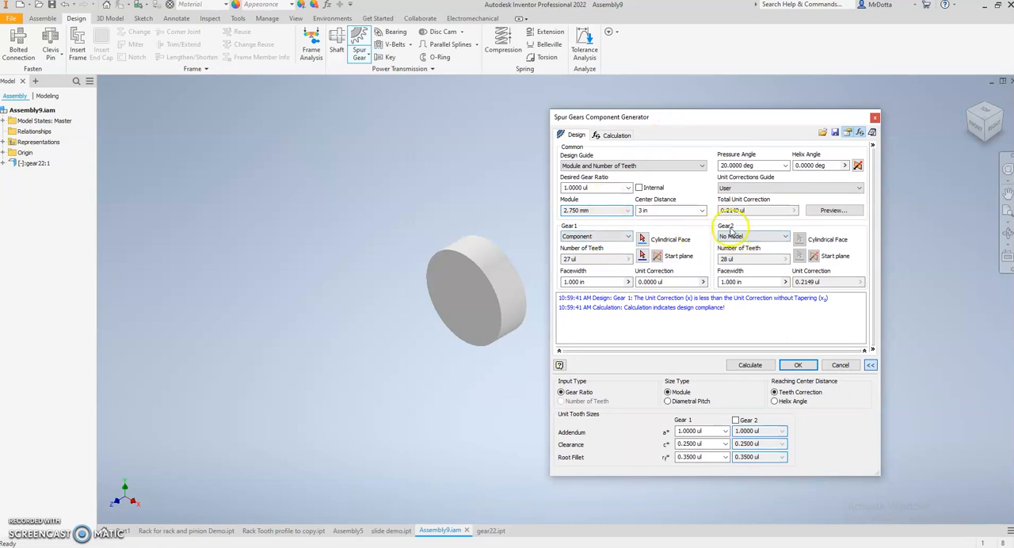
Set Gear1 to Feature, using the disc's outer rim as the cylindrical face and its flat front face as the start plane
click(630, 238)
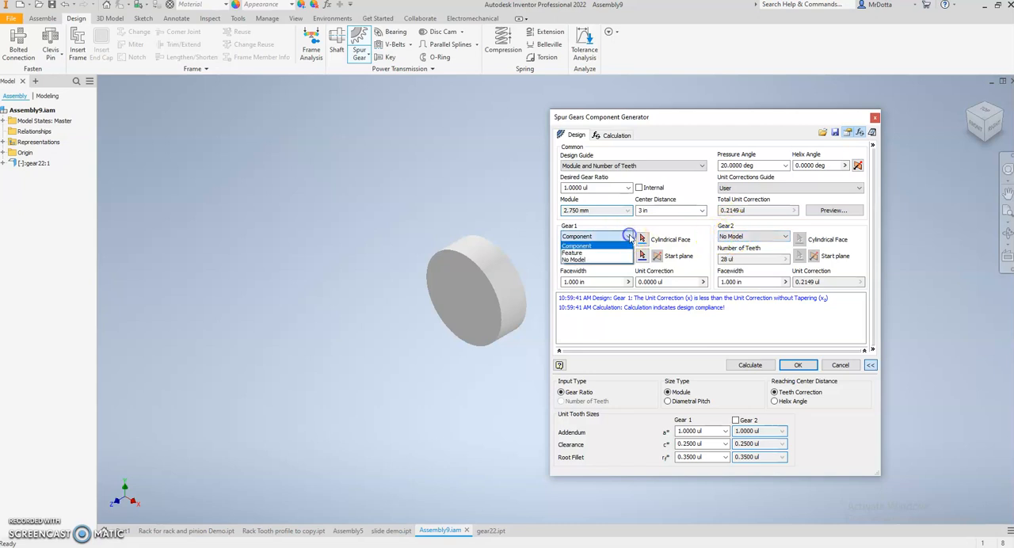
click(579, 254)
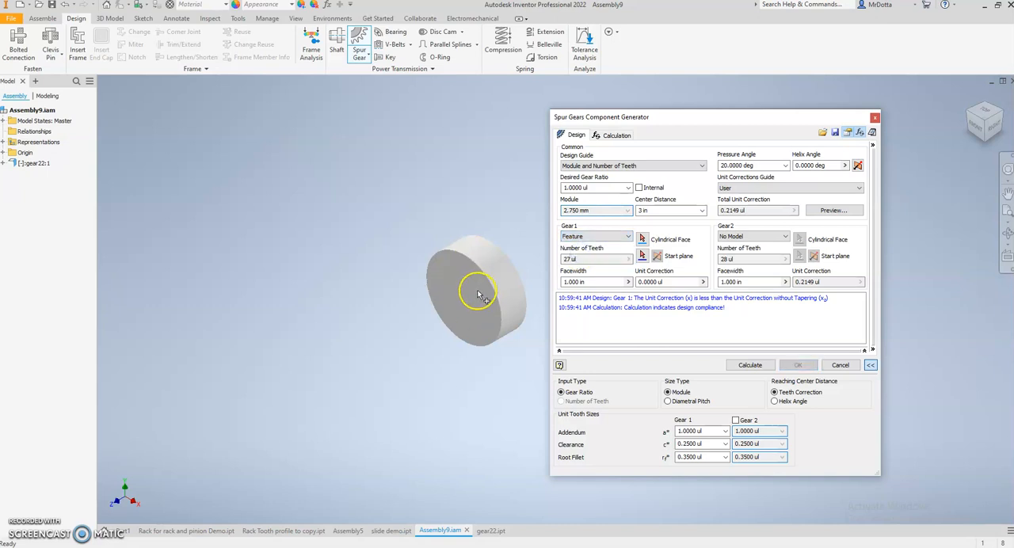
click(589, 186)
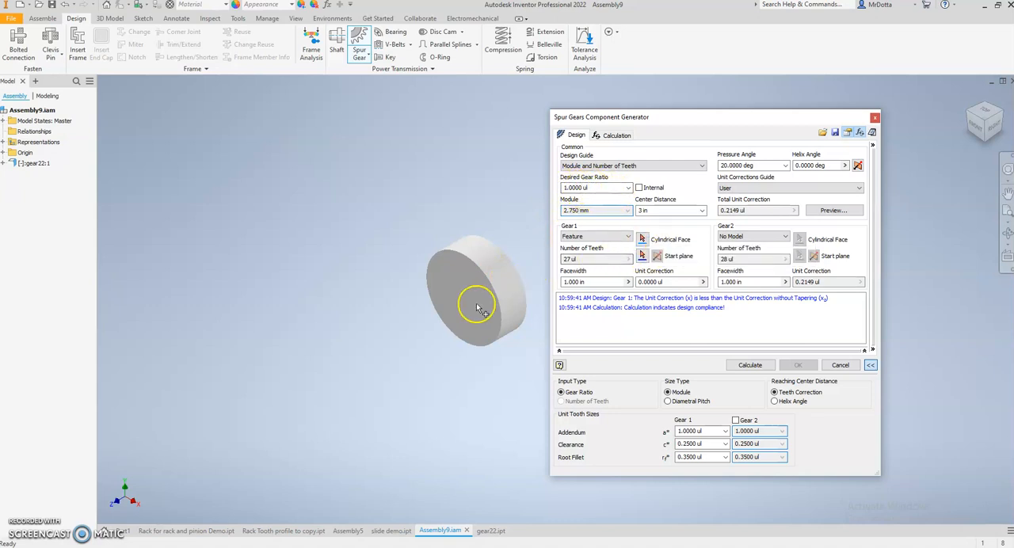
click(642, 239)
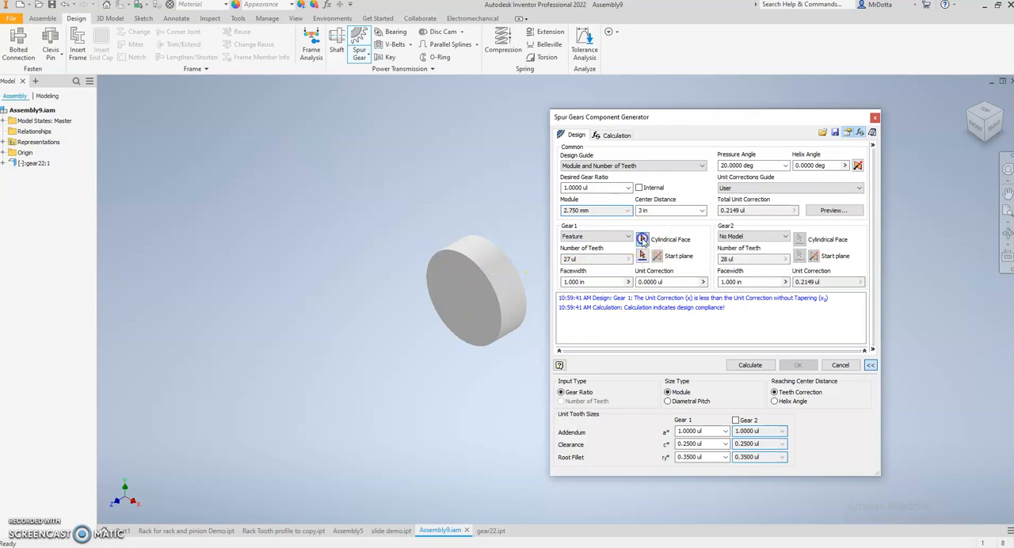
click(500, 283)
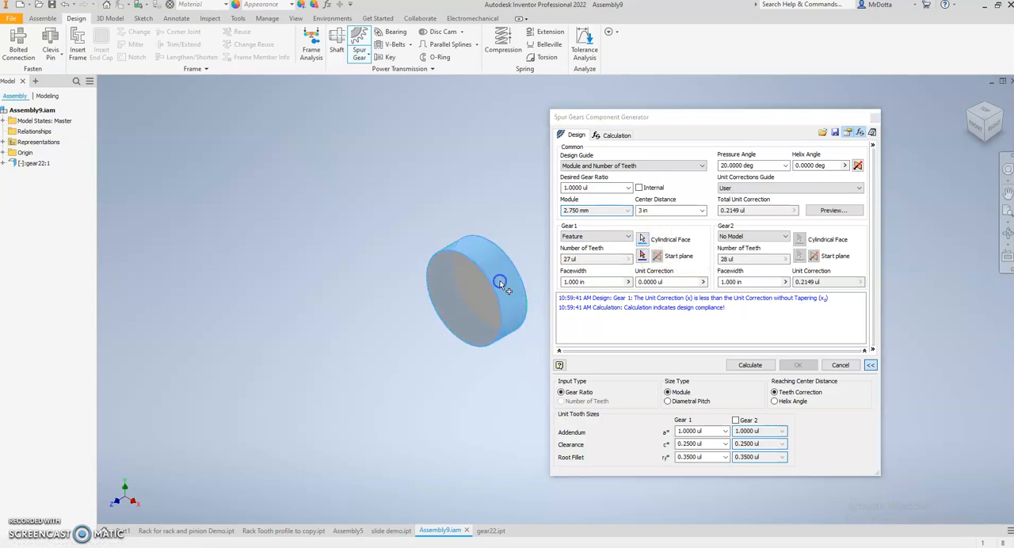
click(642, 256)
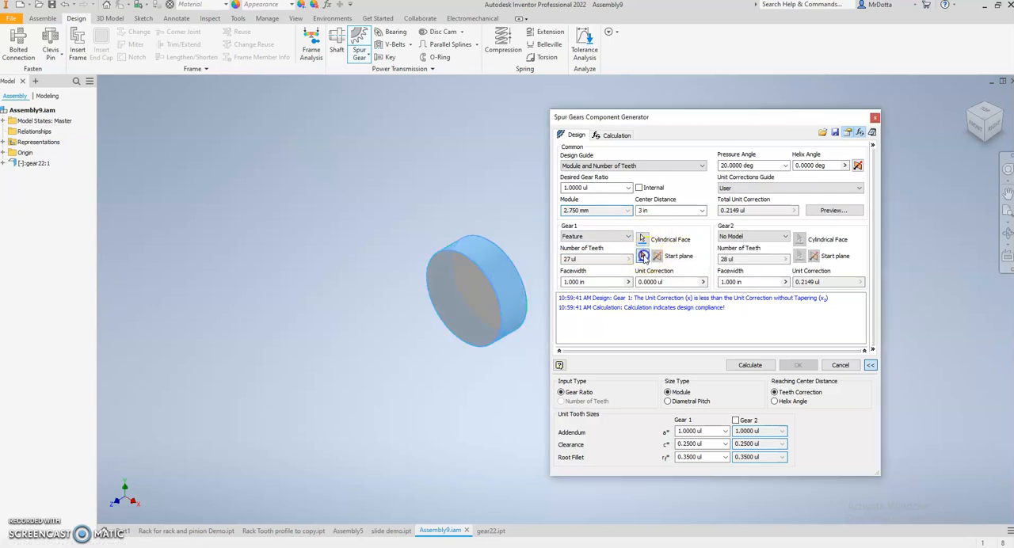
click(499, 283)
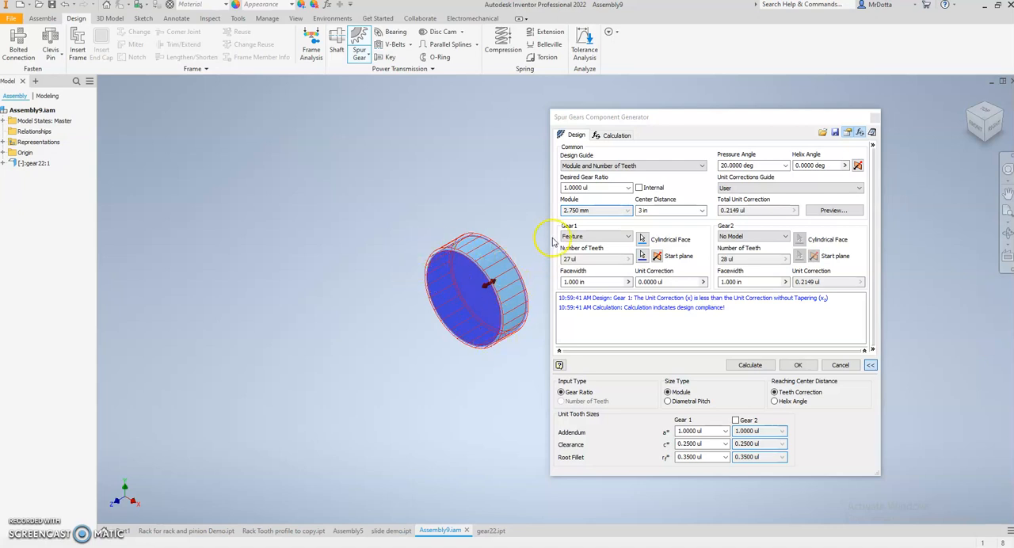
Try desired gear ratios of 4.5 and 2.5, recalculating the gear after each choice
click(628, 189)
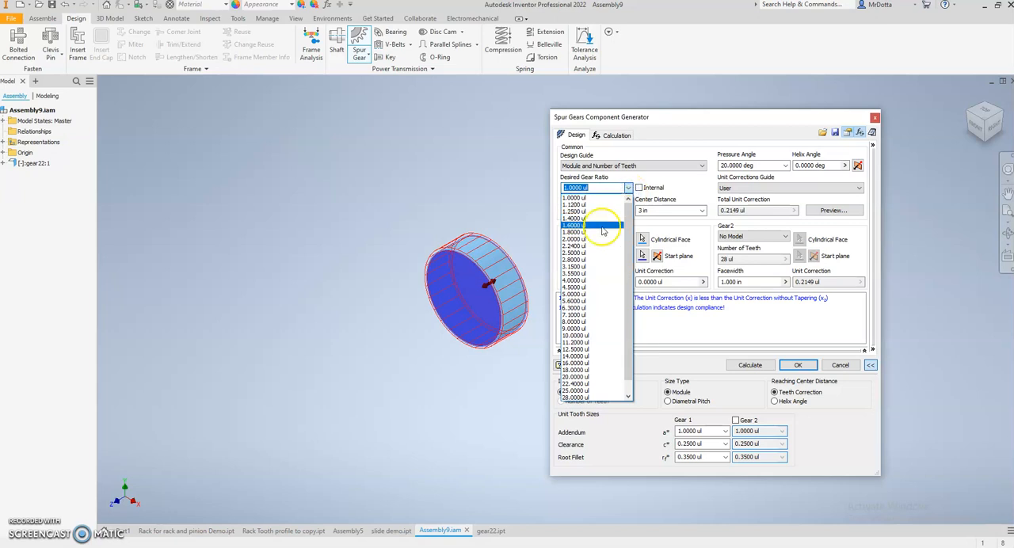
click(574, 286)
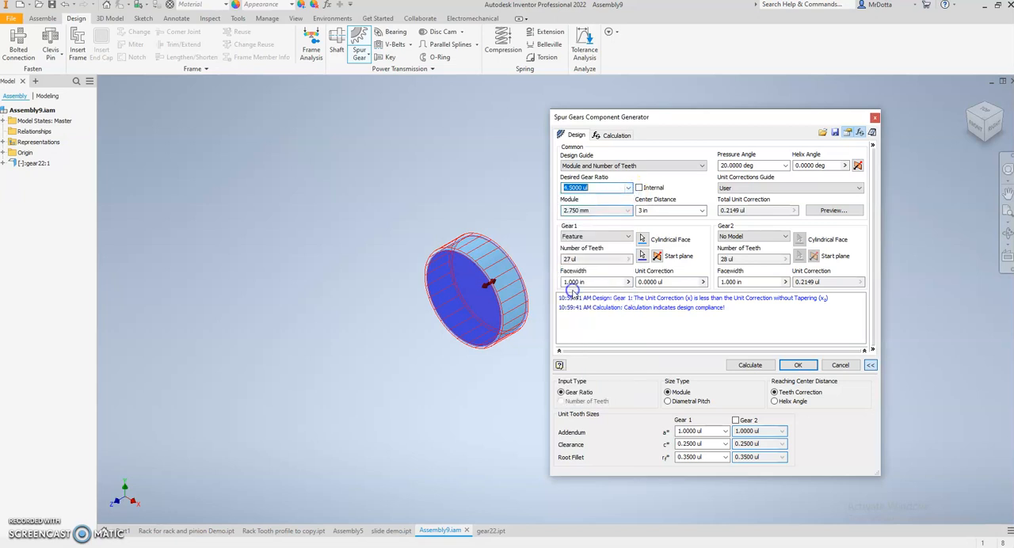
click(750, 366)
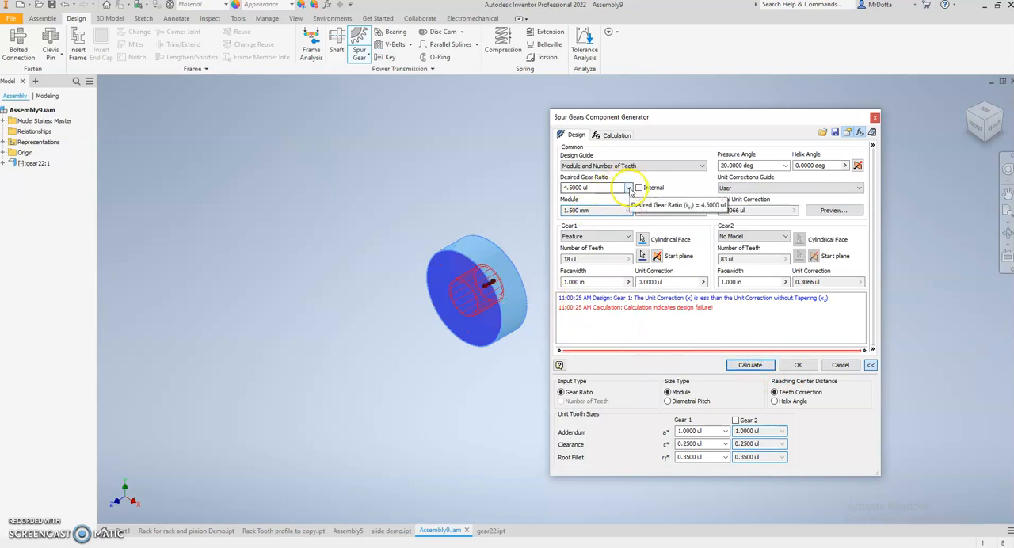
click(628, 188)
click(586, 240)
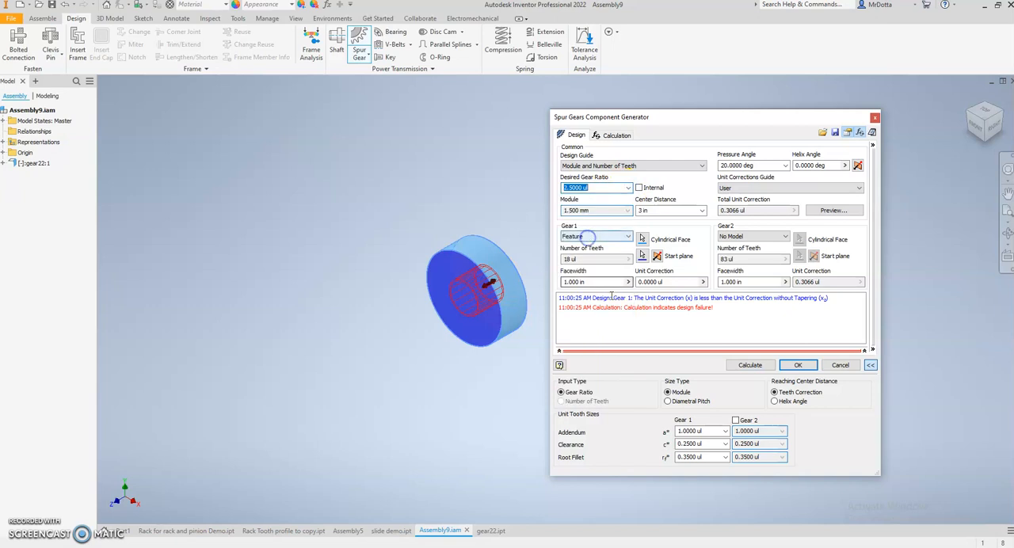
click(752, 367)
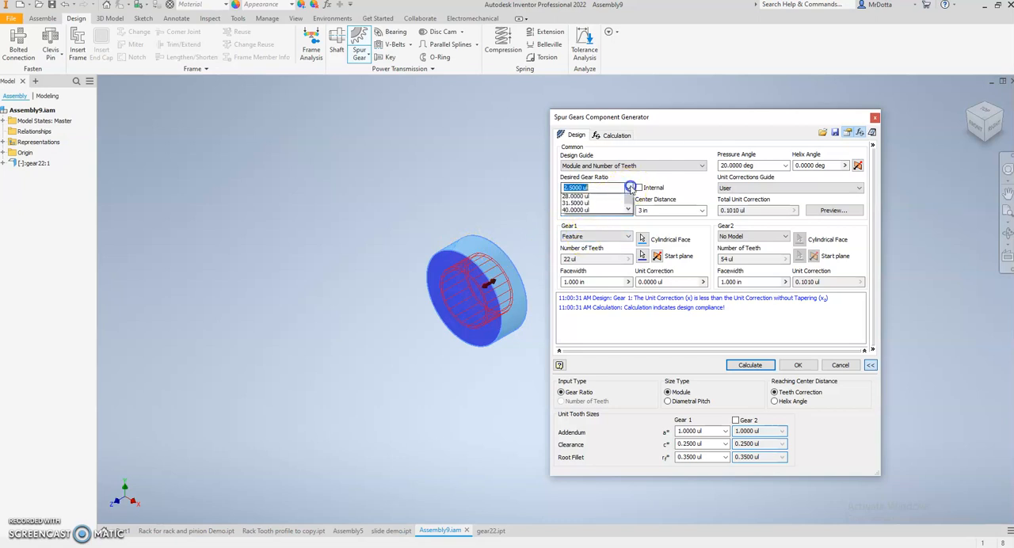
Set the desired gear ratio back to 1.0 and recalculate the gear
click(629, 187)
scroll(588, 226, up, 1)
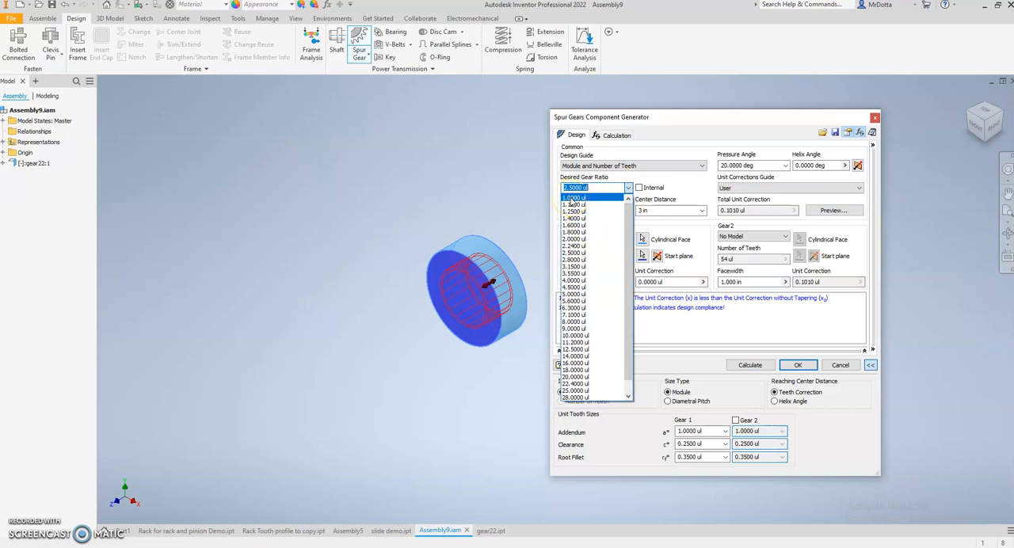
click(574, 198)
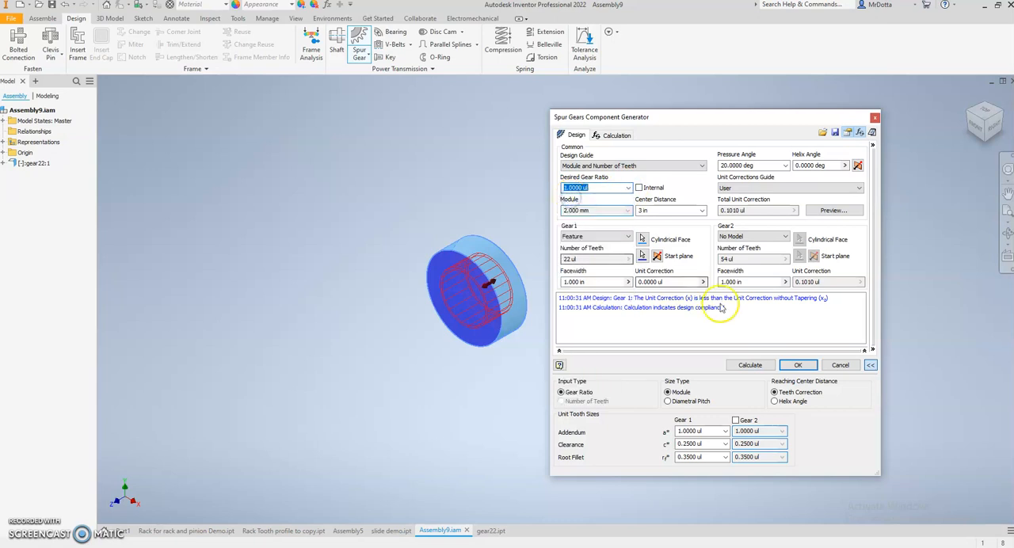
click(748, 365)
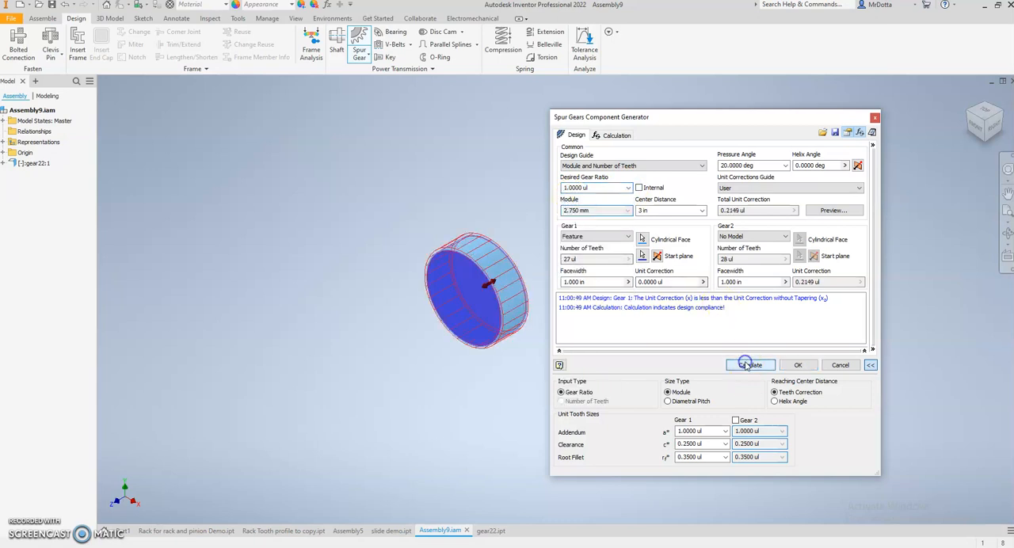
Set the desired gear ratio to 1.12, recalculate, and generate the gear teeth on the disc
click(629, 189)
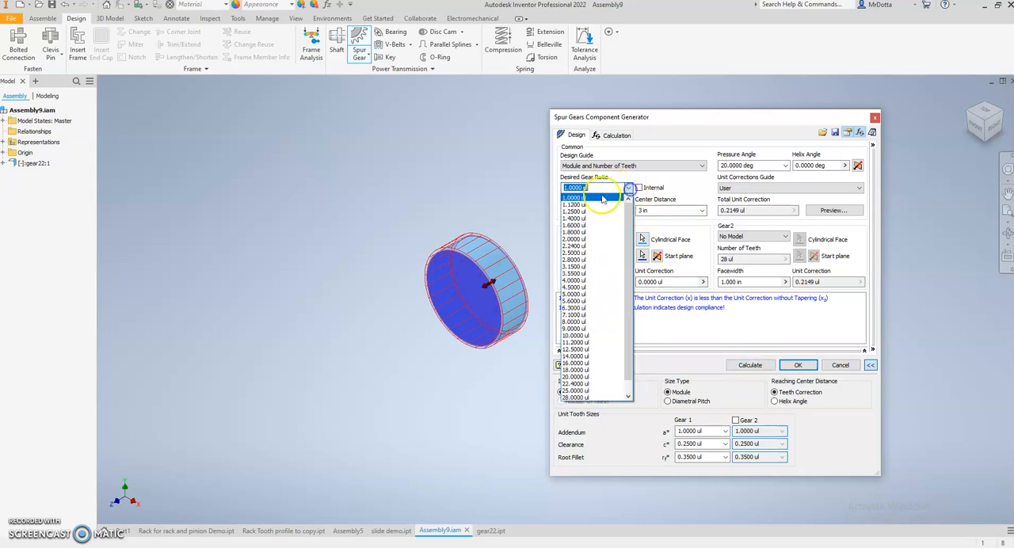
click(582, 204)
click(749, 365)
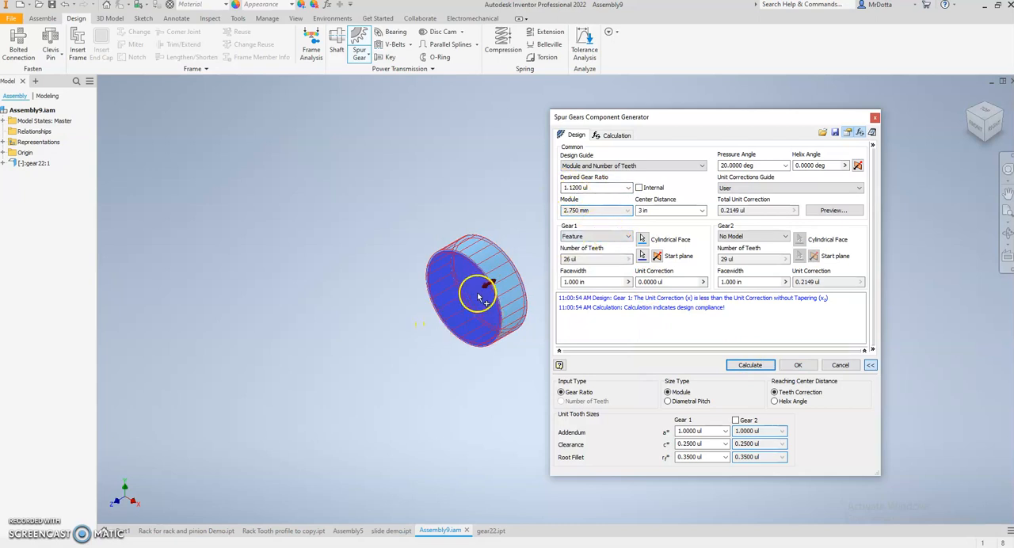
click(798, 365)
click(798, 365)
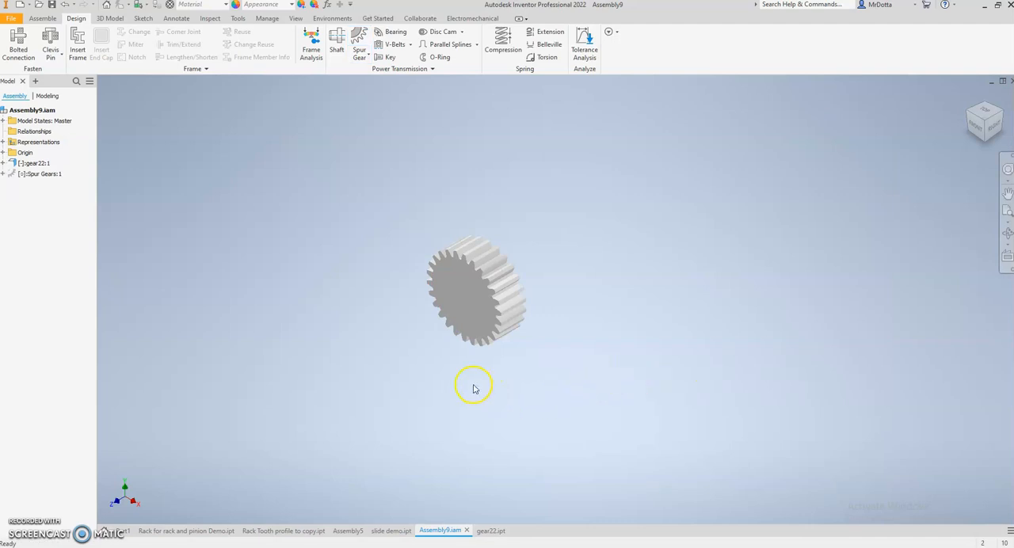
shift+middle_drag(479, 380, 501, 364)
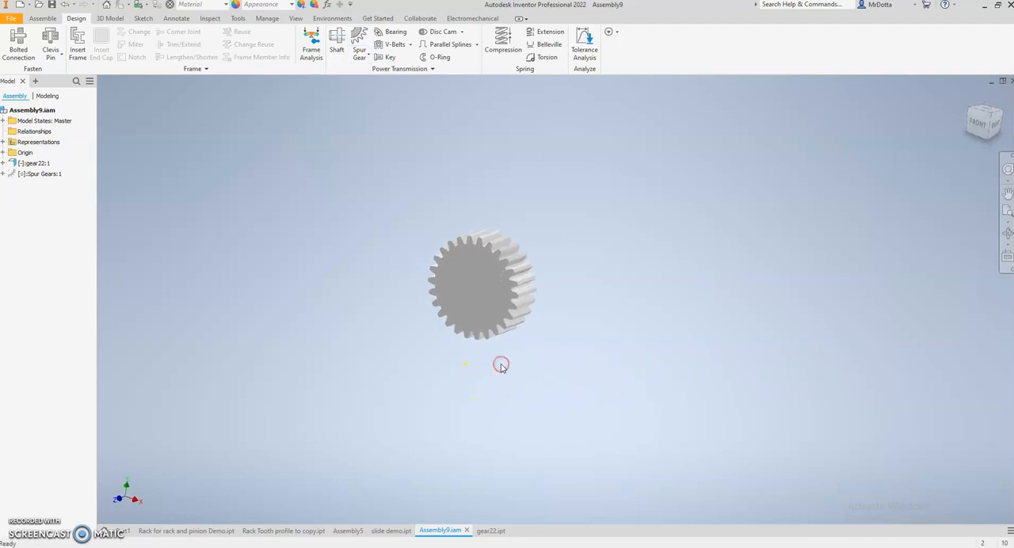
scroll(482, 227, up, 3)
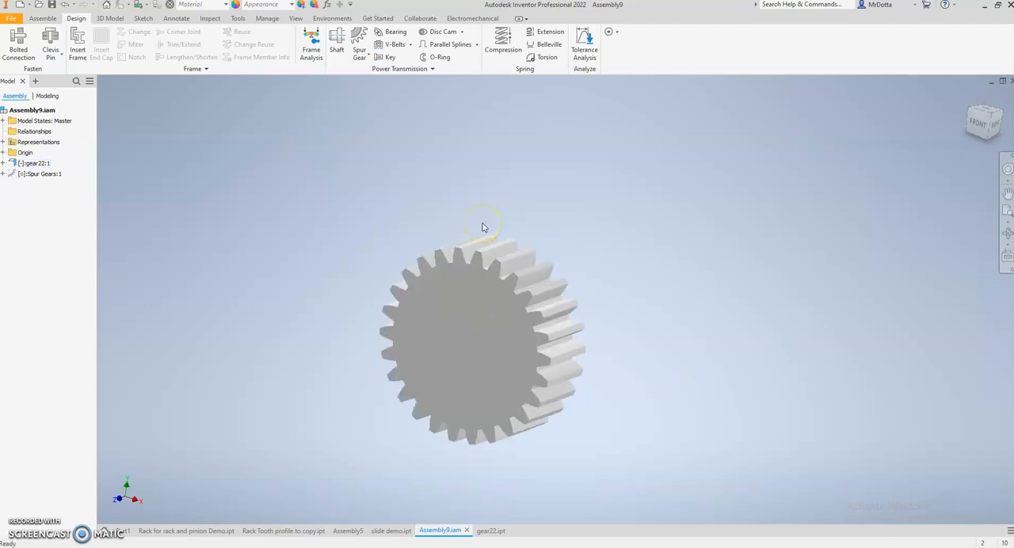
scroll(482, 228, down, 3)
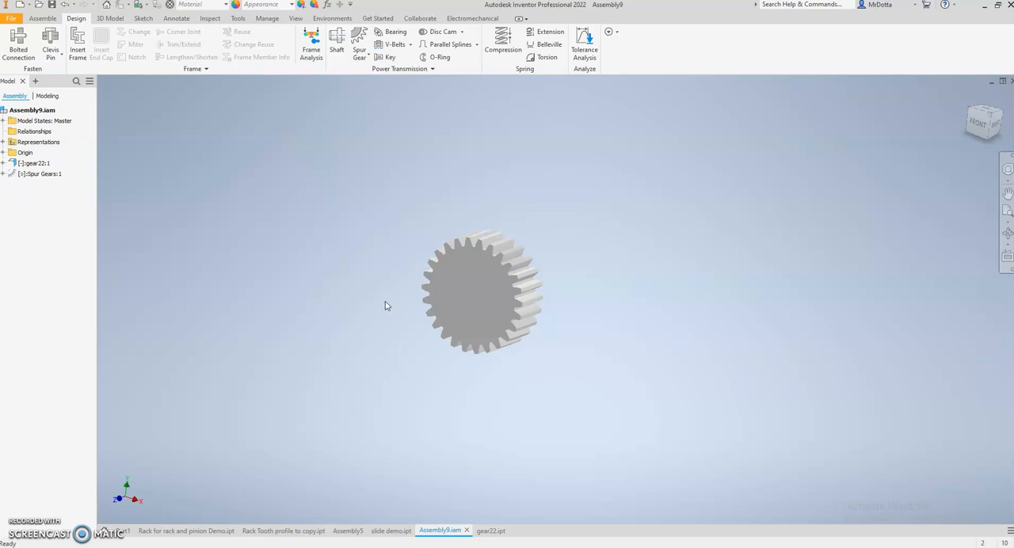
Expand the gear22 part and the Spur Gears component, including its Origin folder, to inspect the assembly structure
click(4, 163)
click(3, 195)
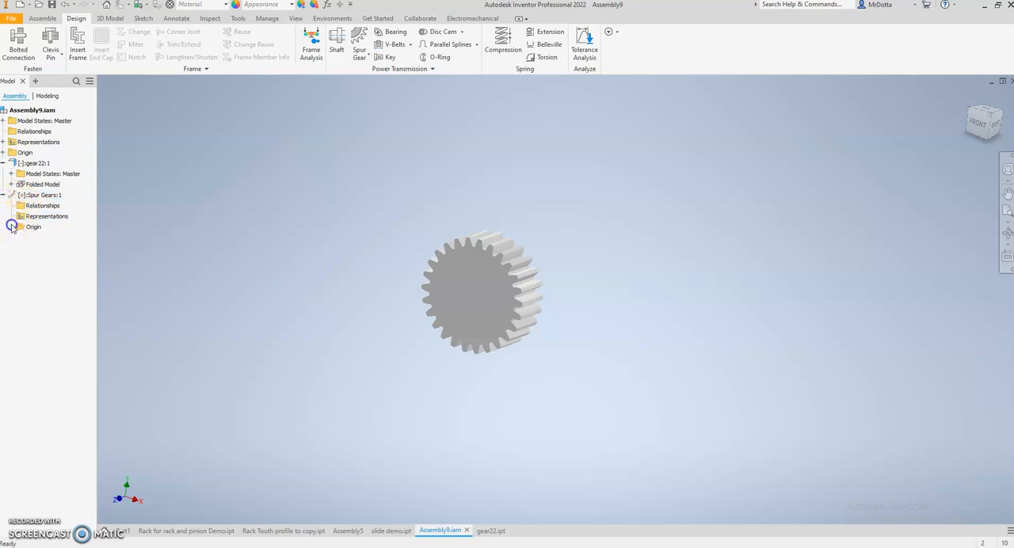
click(12, 227)
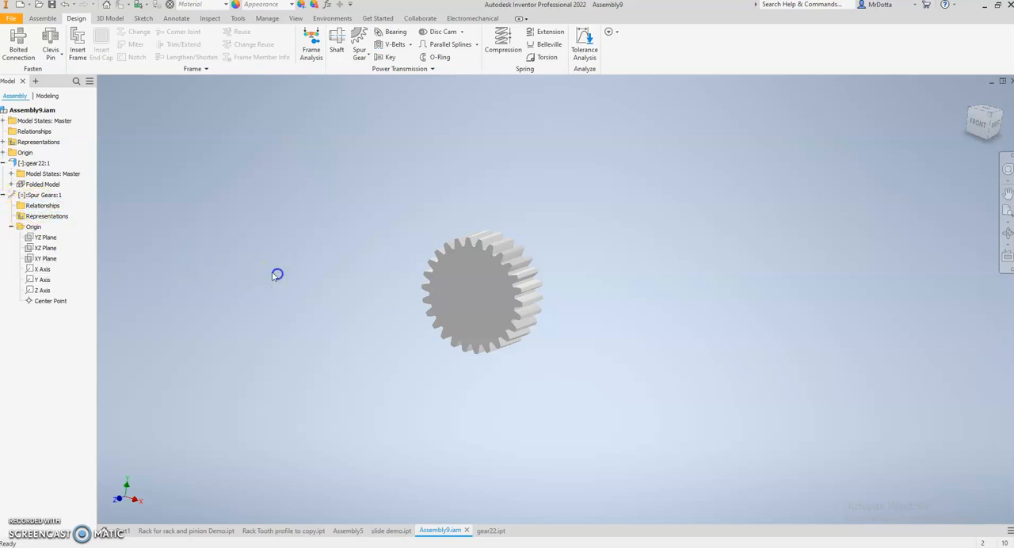
click(35, 196)
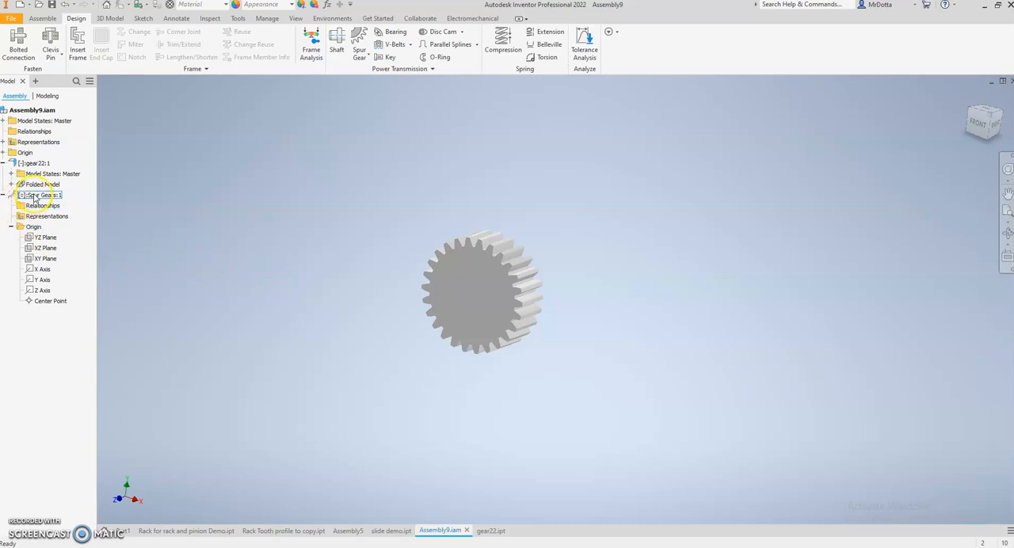
Open the gear22 part from the assembly in its own window with the 3D modelling commands available
click(37, 164)
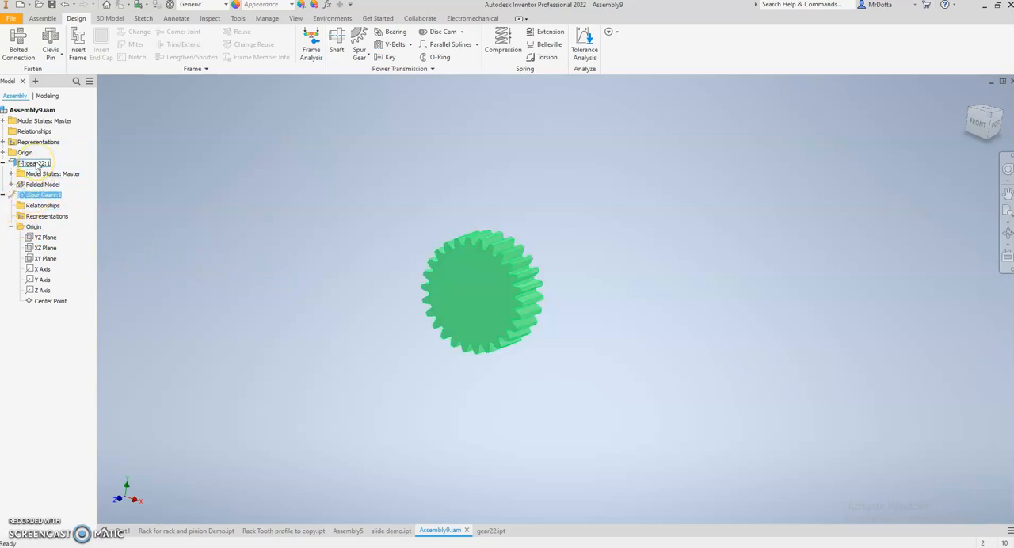
click(37, 163)
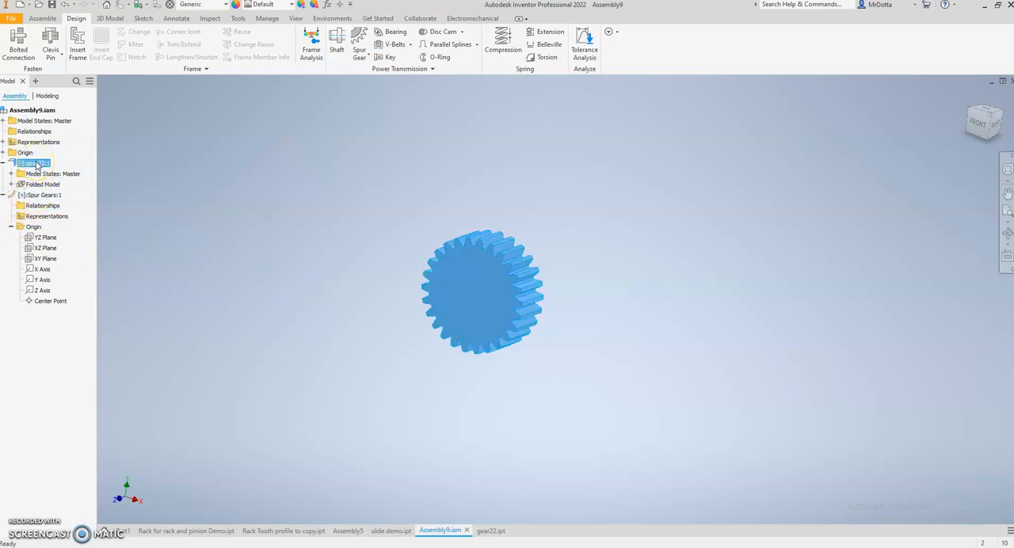
right_click(35, 164)
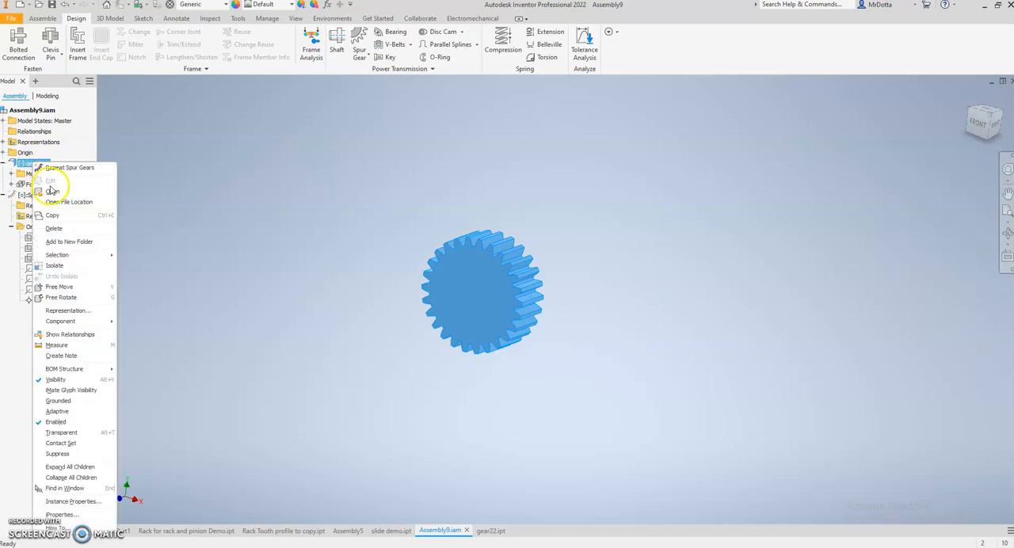
click(203, 167)
right_click(37, 164)
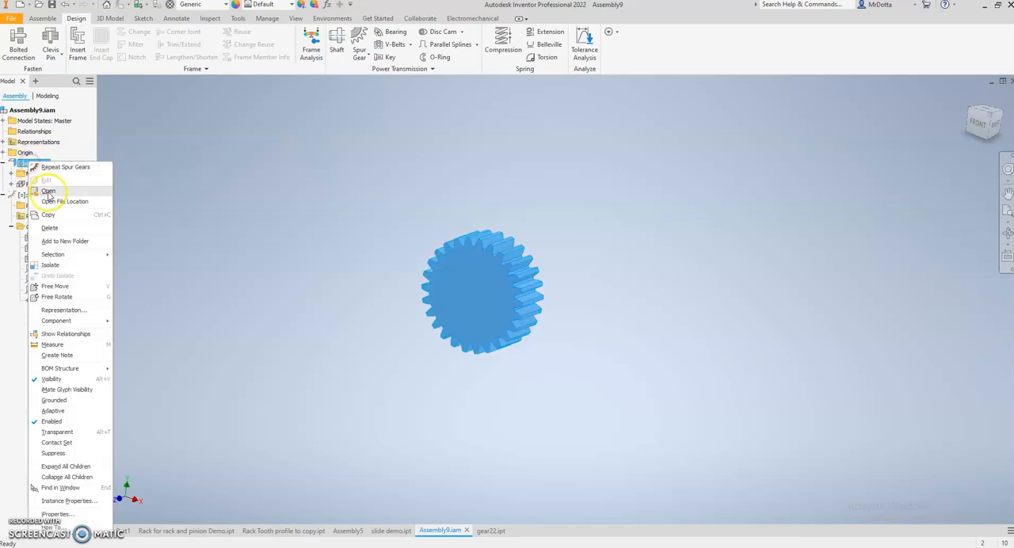
click(47, 196)
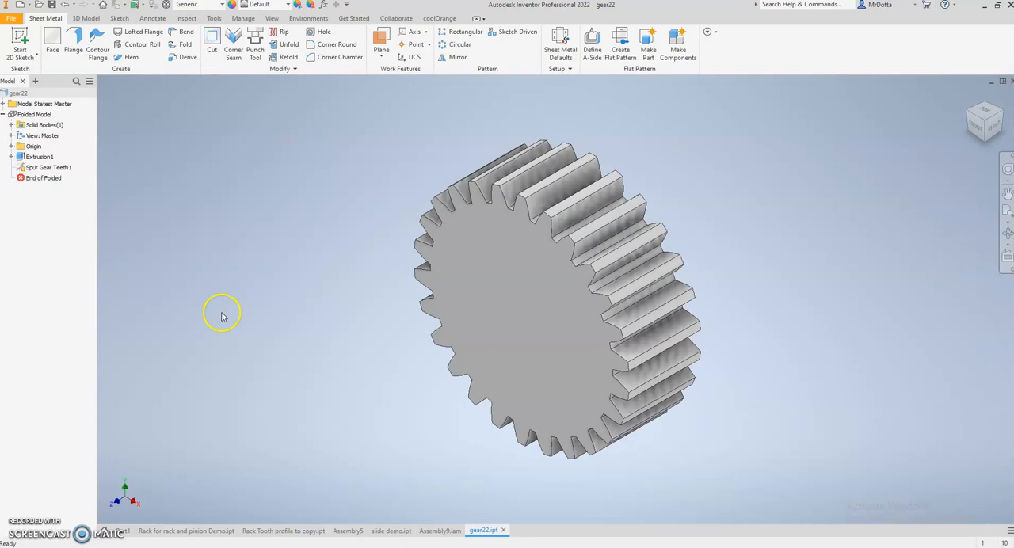
click(85, 18)
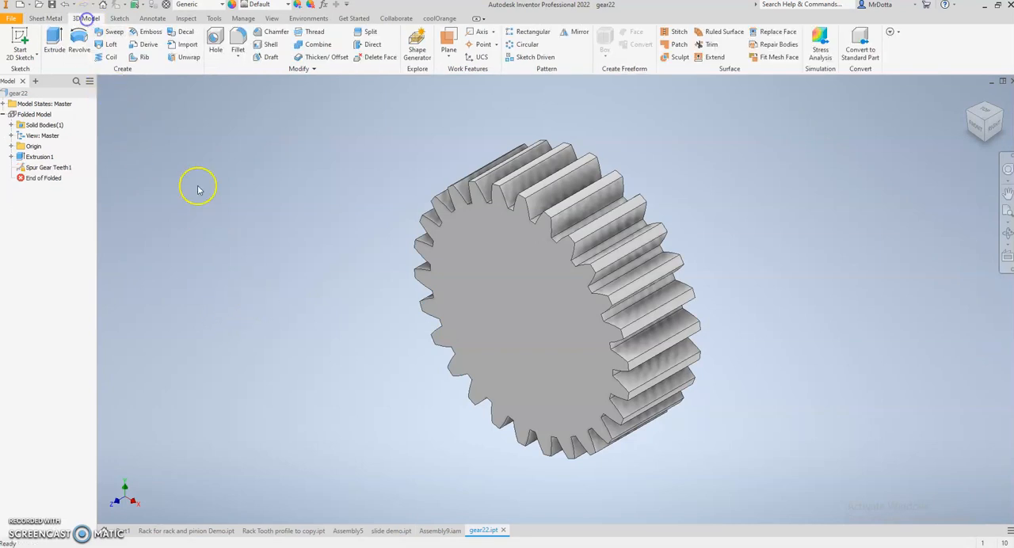
scroll(262, 276, down, 2)
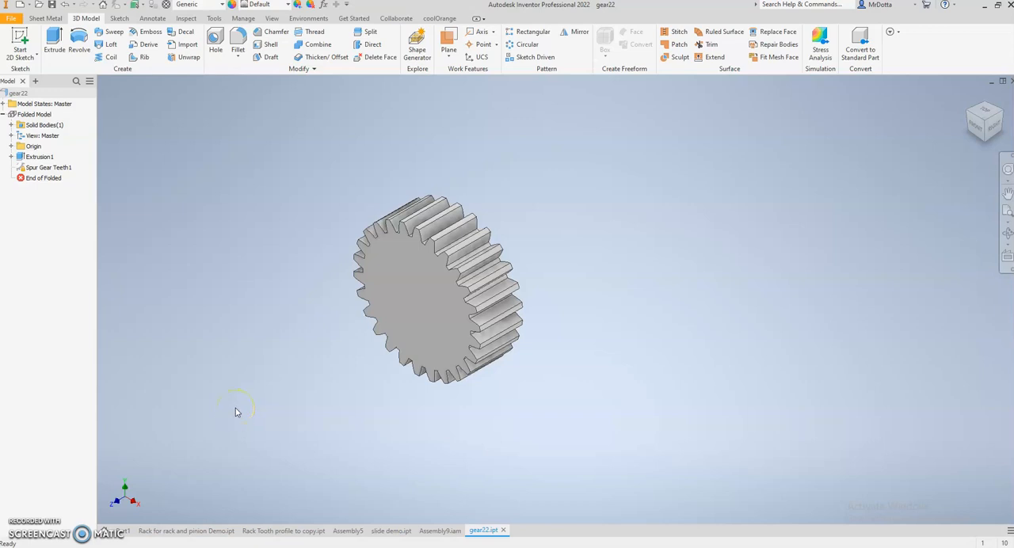
Return to Assembly9 and reopen the Spur Gears Component Generator, placing its dialog beside the gear
click(433, 531)
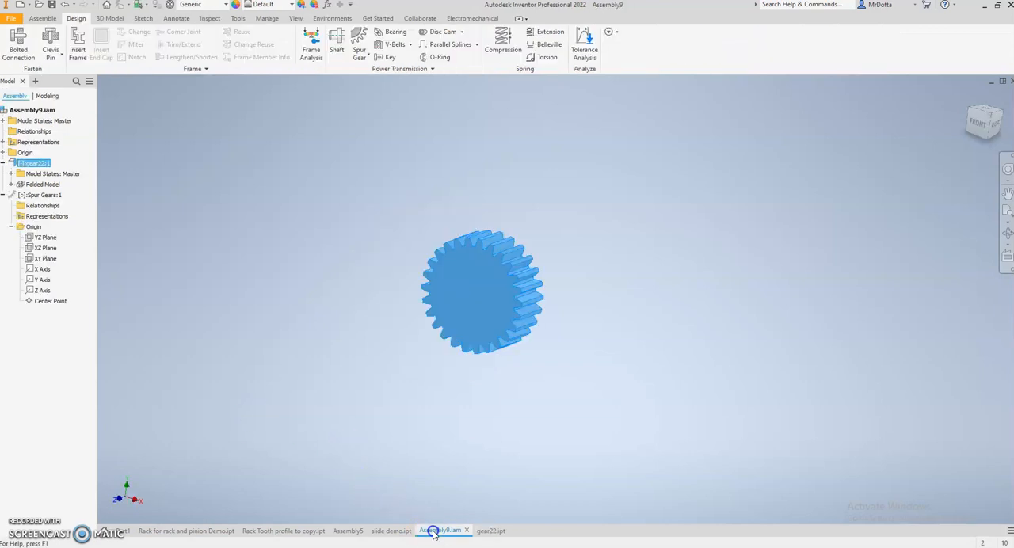
click(481, 310)
click(472, 398)
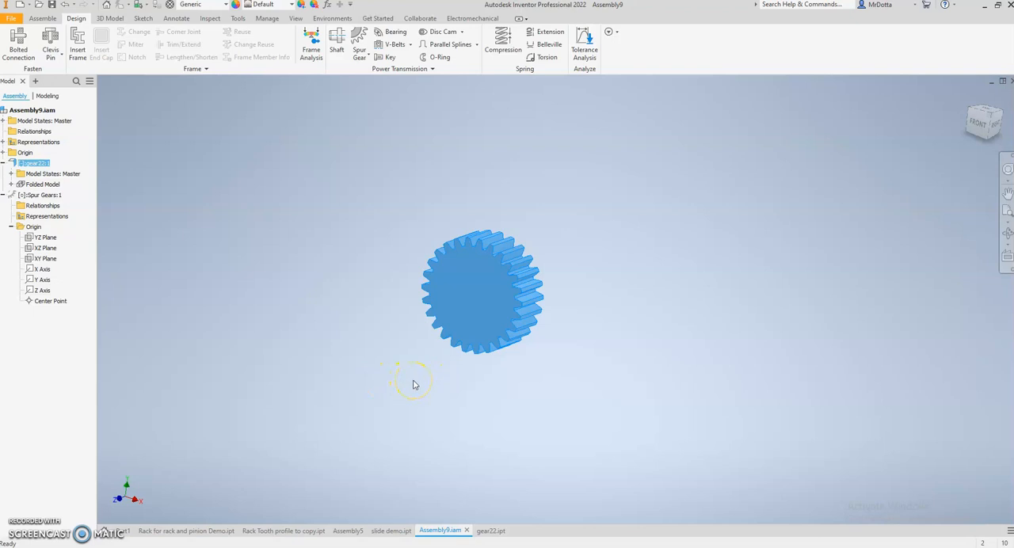
click(426, 215)
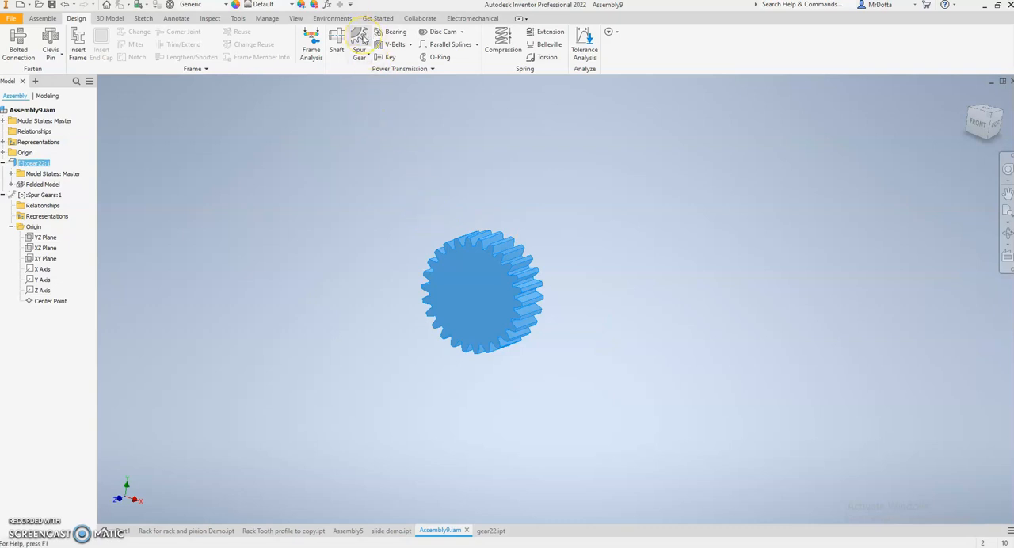
click(360, 40)
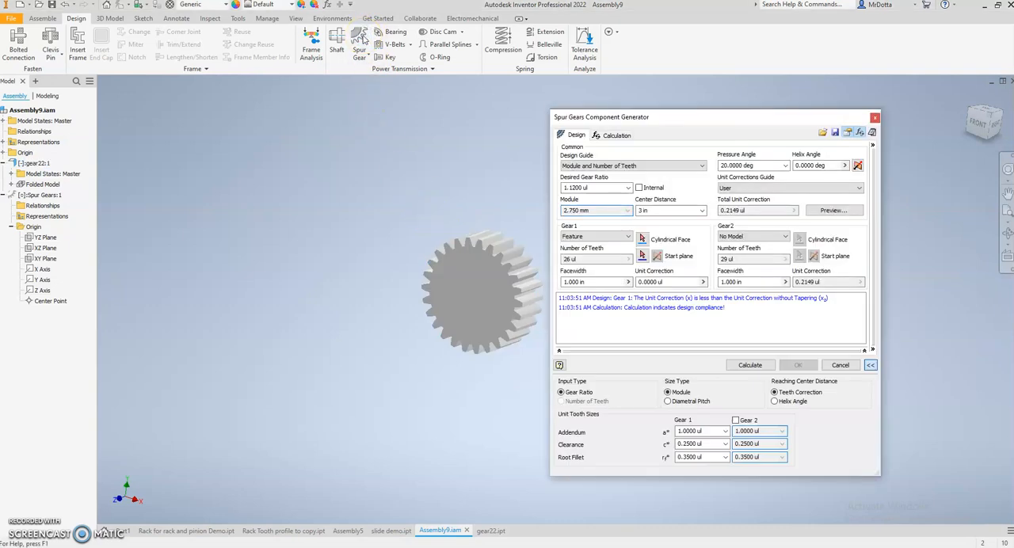
drag(678, 117, 274, 109)
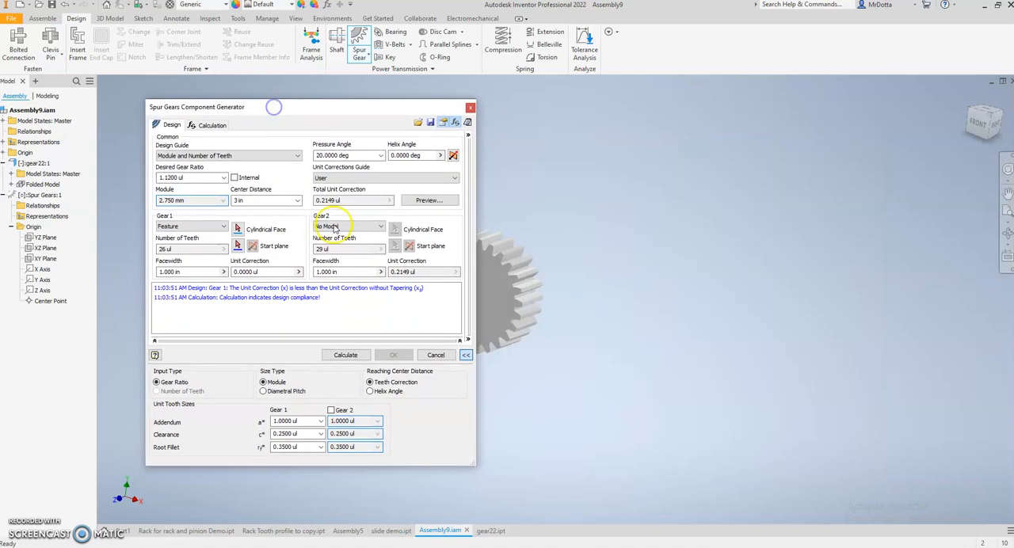
Preview the gear's dimensions, teeth mesh and pinion and rack mesh, advancing the pinion and rack motion
click(430, 201)
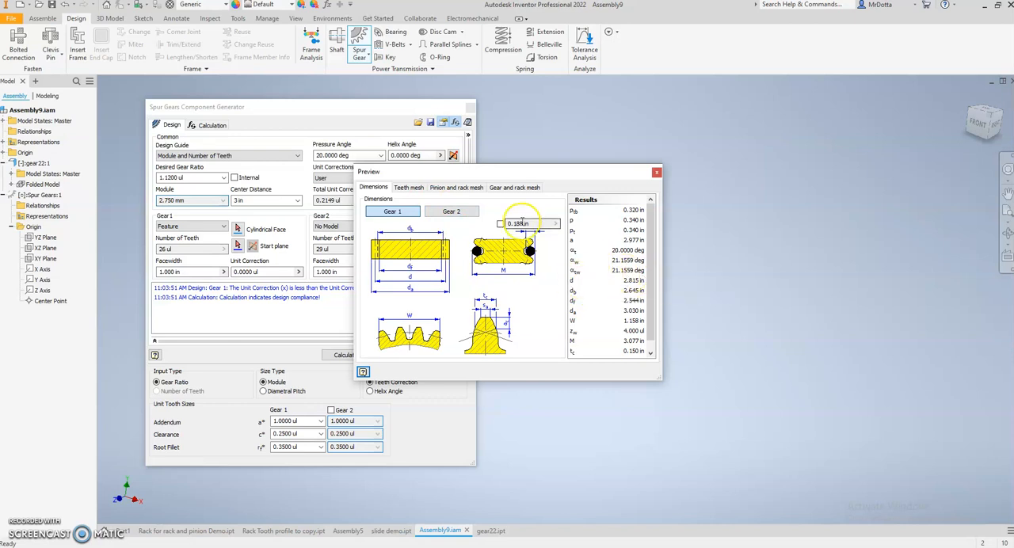
click(407, 188)
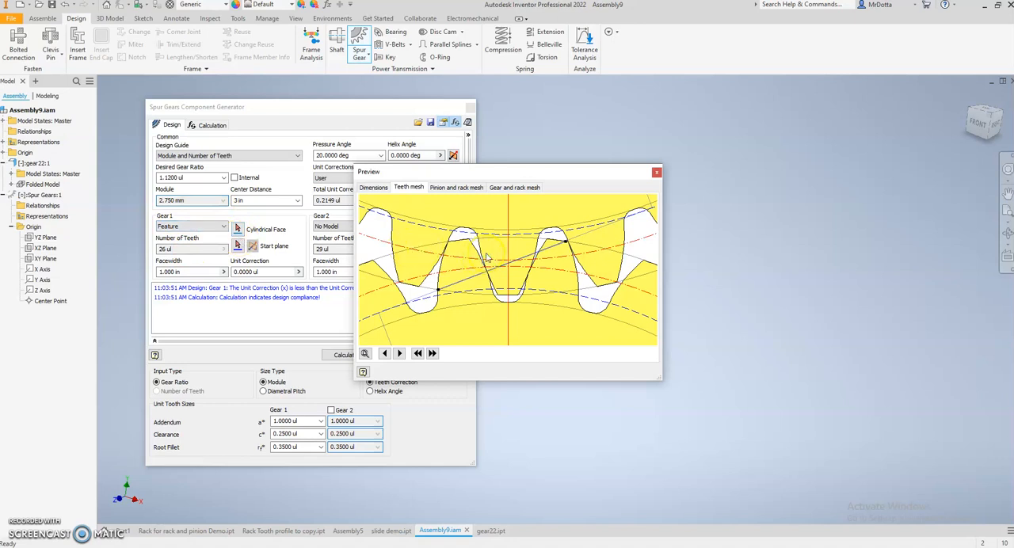
click(455, 186)
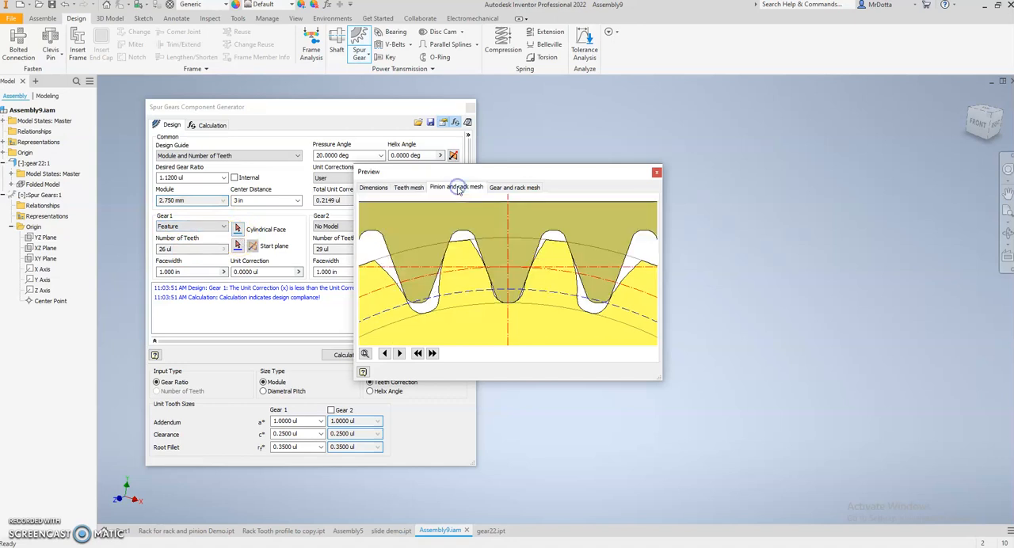
click(431, 353)
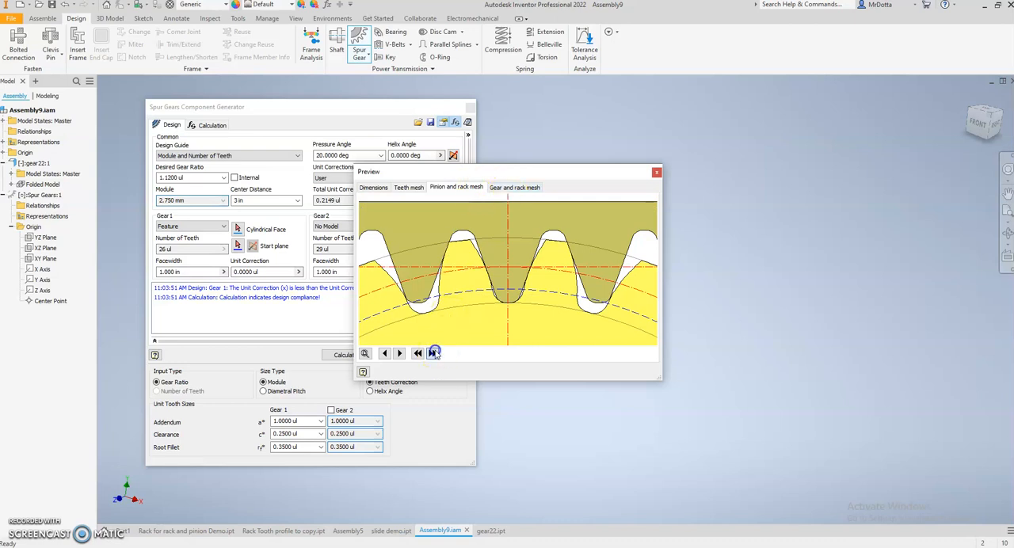